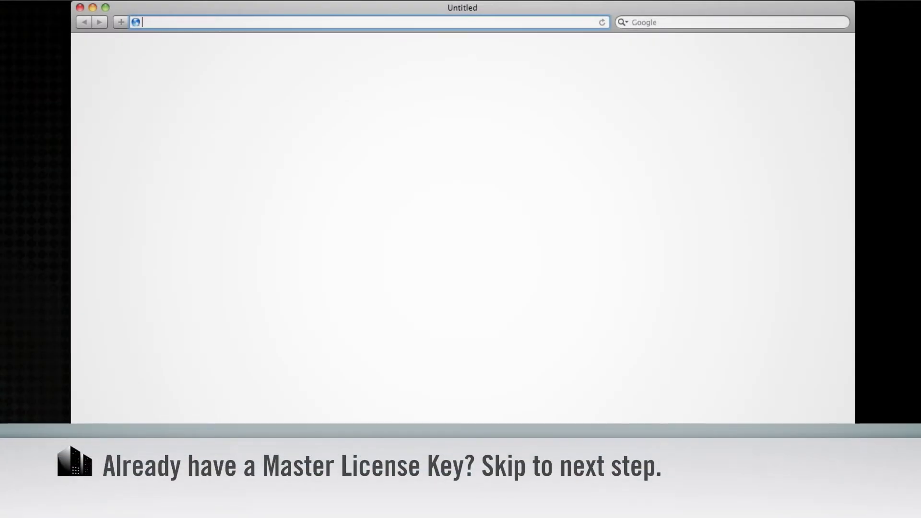
text(crashplanproe.com/)
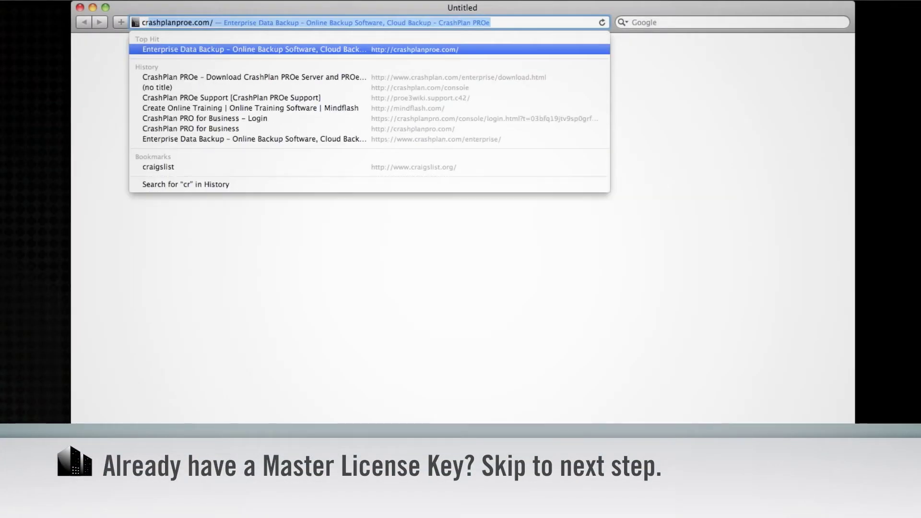
Request a 30-day evaluation key as a Business with 1-10 computers, then copy the key
key(Return)
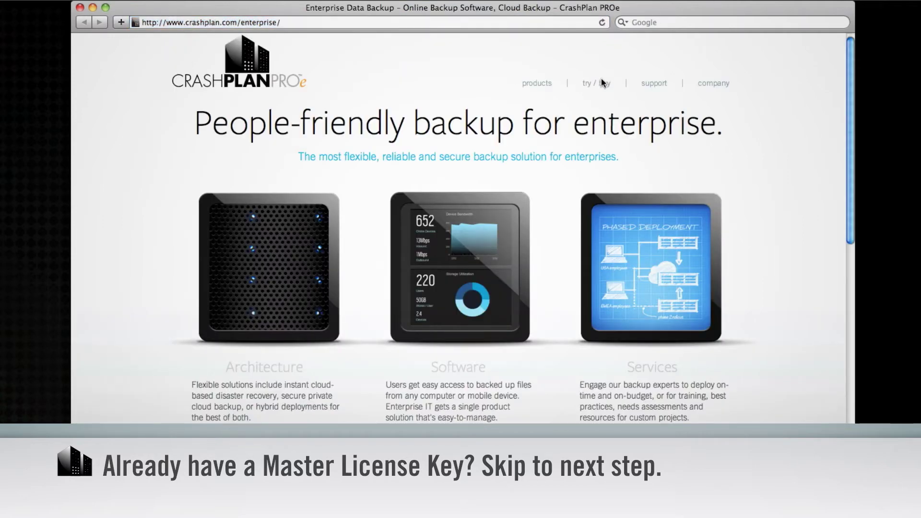
mouse_move(596, 82)
click(599, 110)
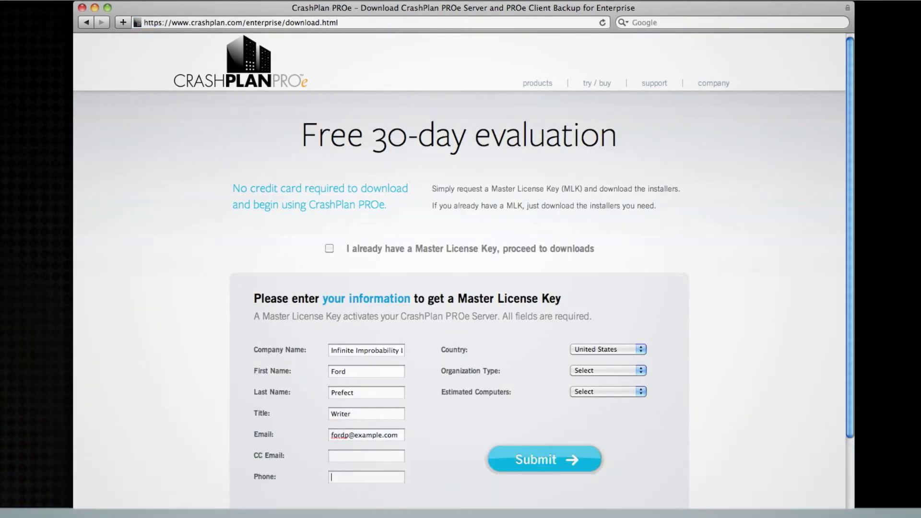
text(311-555-4242)
click(607, 370)
click(608, 370)
click(608, 392)
click(607, 391)
click(558, 460)
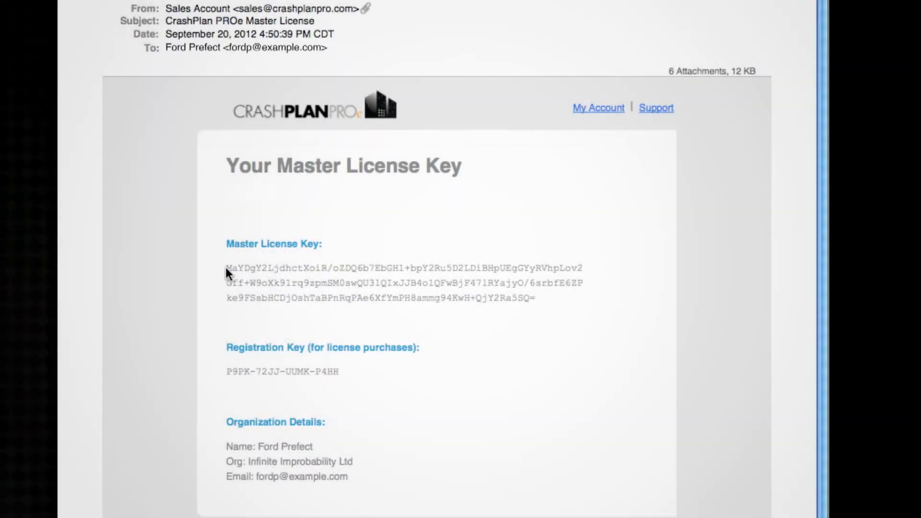
drag(225, 267, 539, 293)
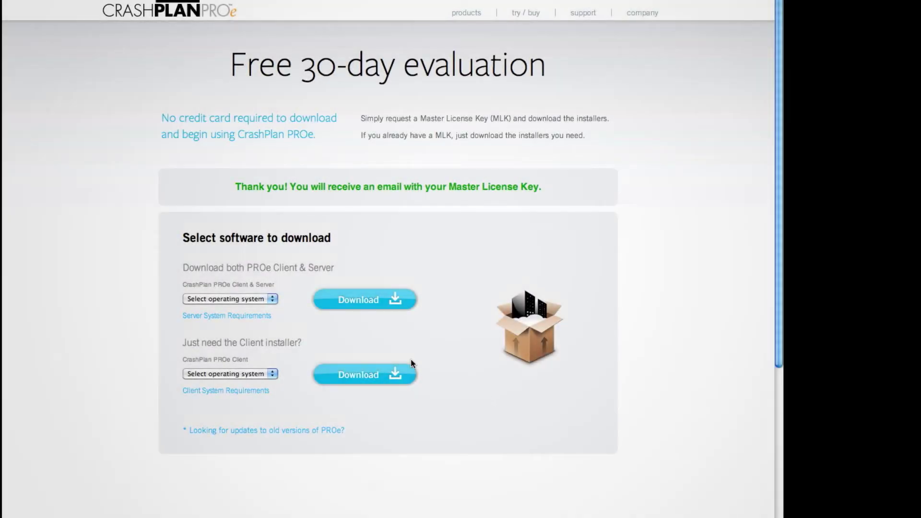
Download the Mac OS X version of the Client & Server installer
click(266, 301)
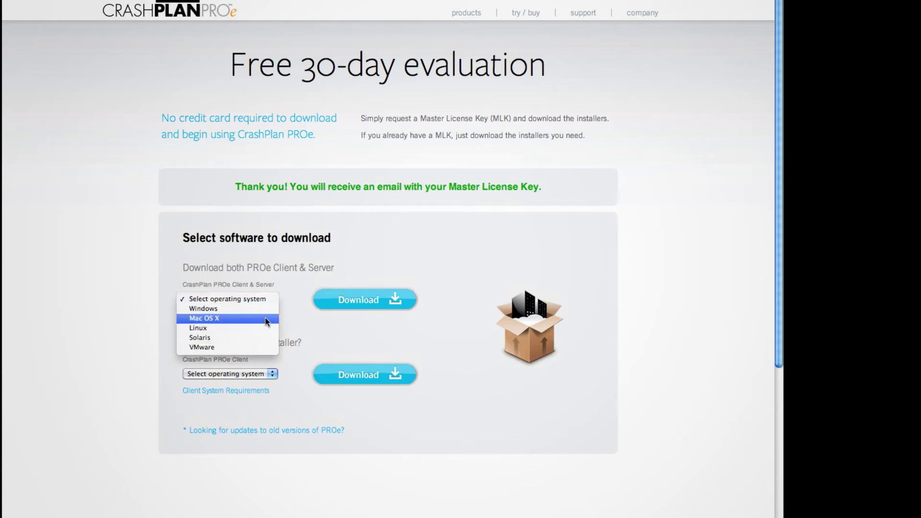
click(265, 318)
click(390, 306)
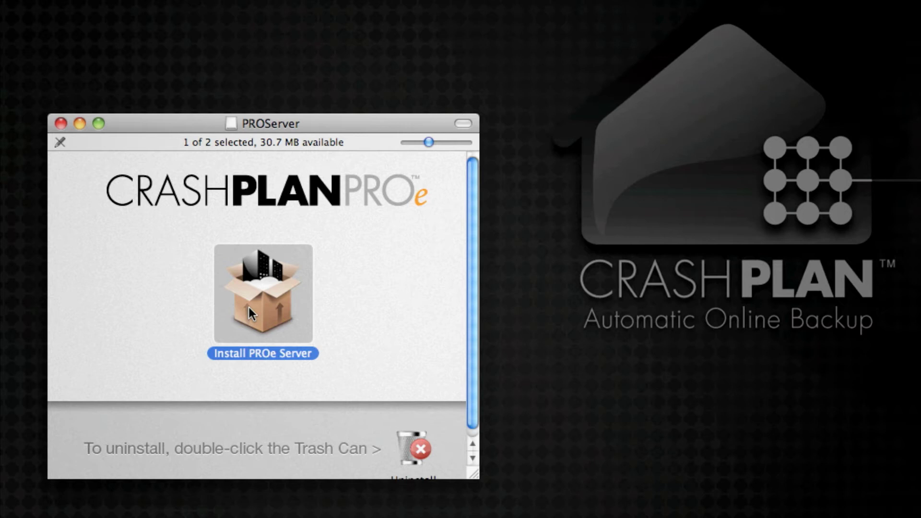
Run Install PROe Server, accept the license, and authorize the standard install with the admin password
double_click(248, 307)
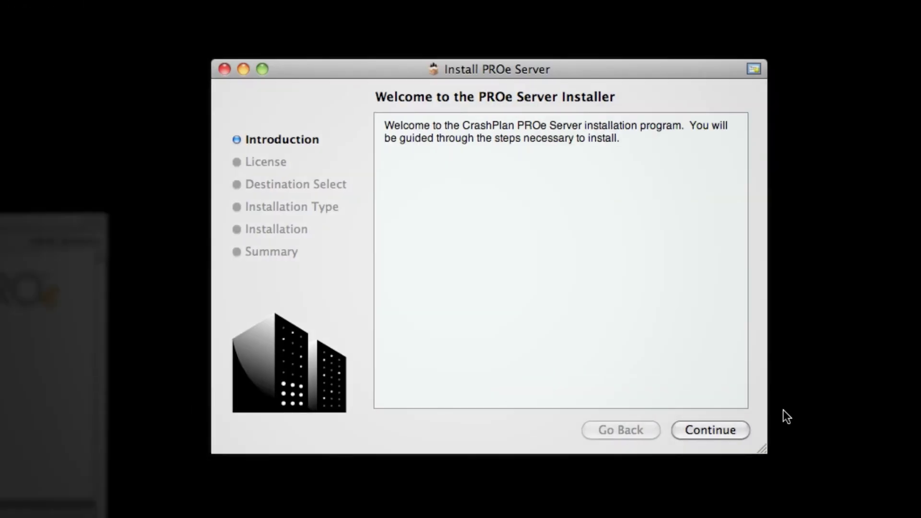
click(736, 427)
click(736, 428)
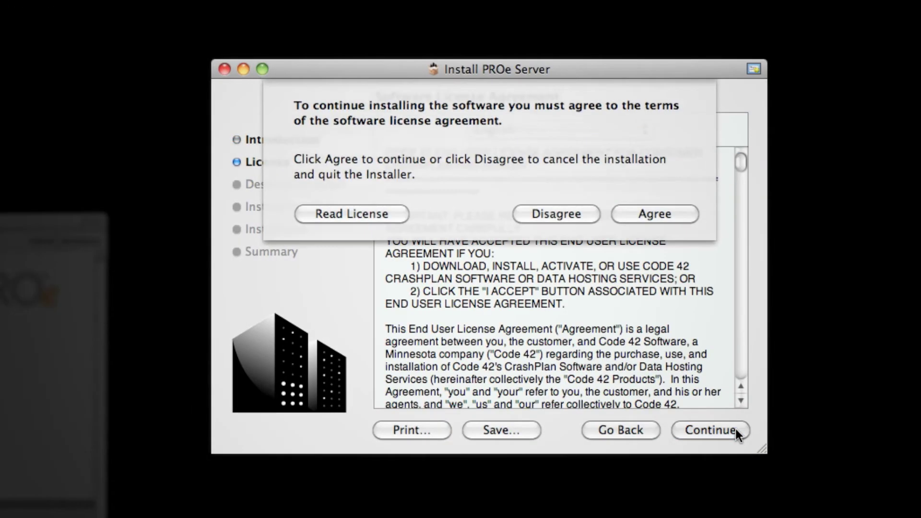
click(655, 214)
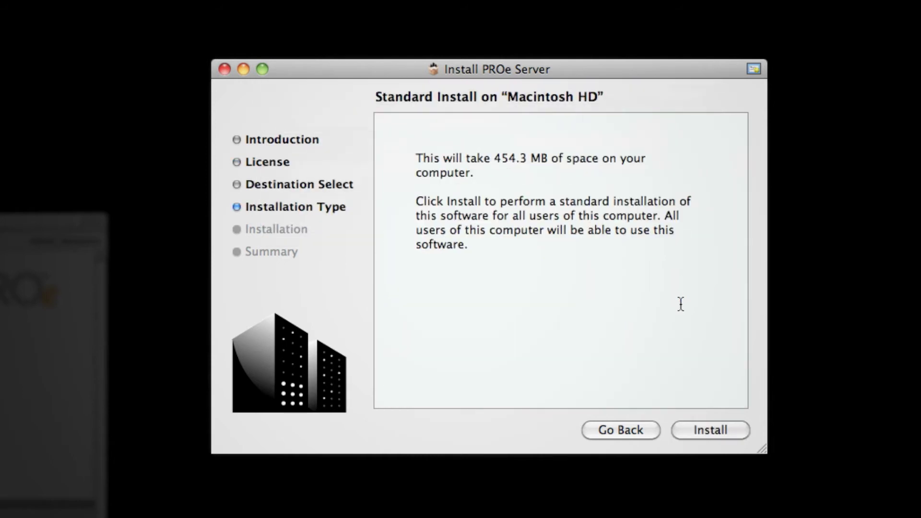
click(689, 425)
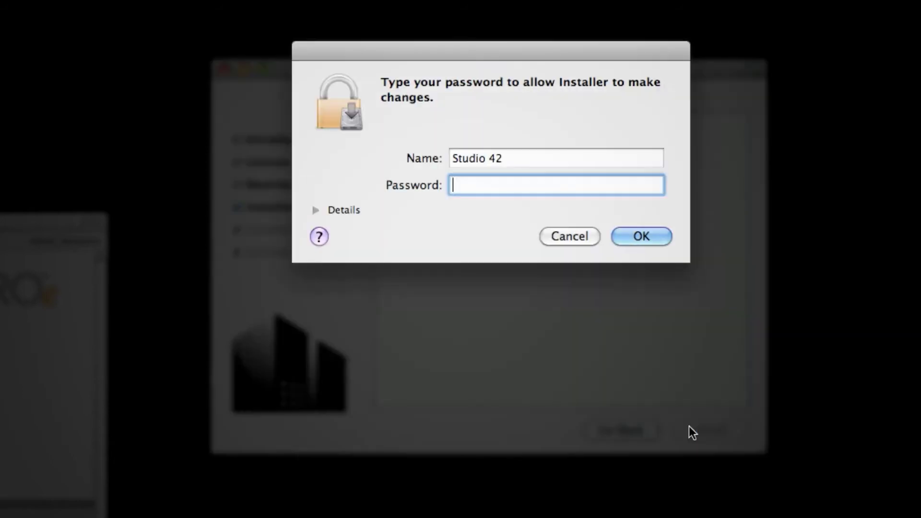
text(•••••)
key(Return)
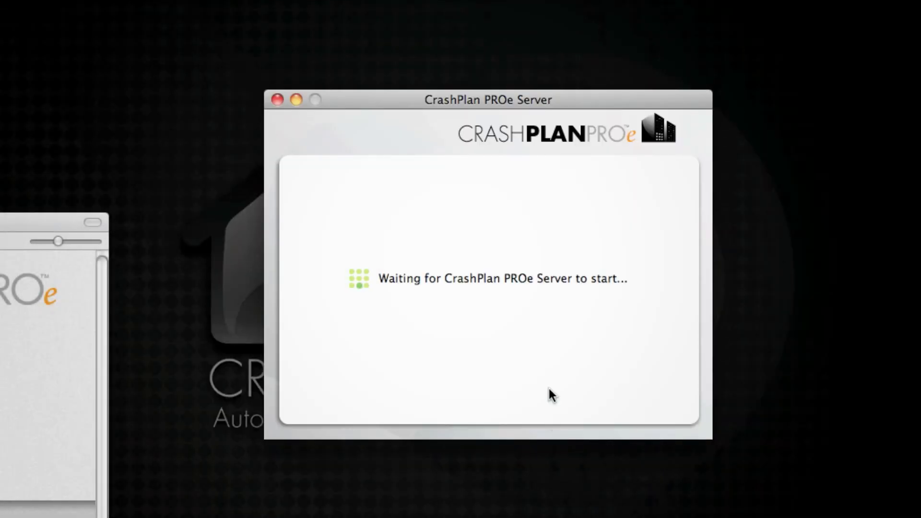
Paste the Master License Key into the activation field and save it to activate the server
drag(523, 100, 371, 103)
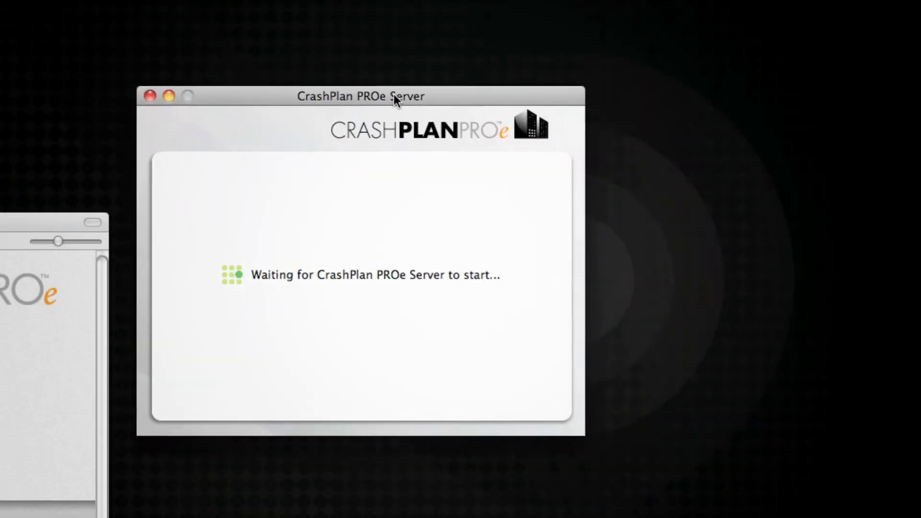
click(375, 274)
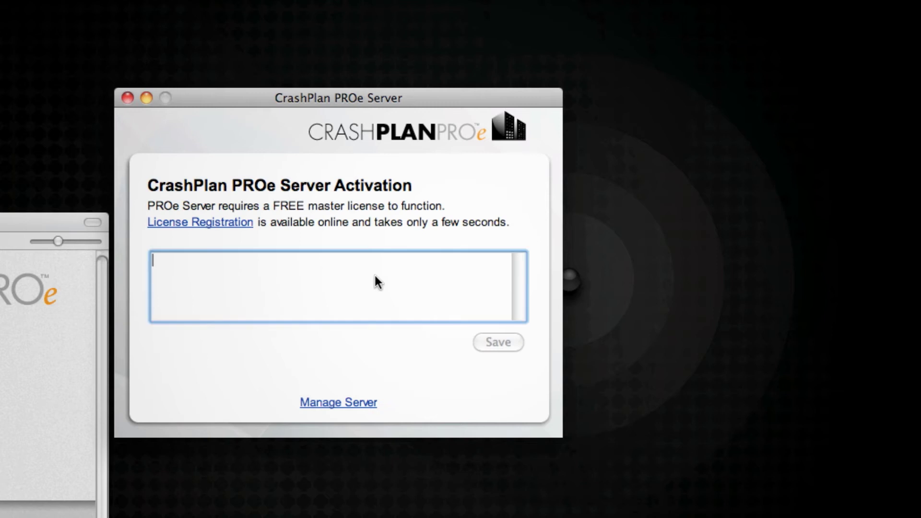
key(super+v)
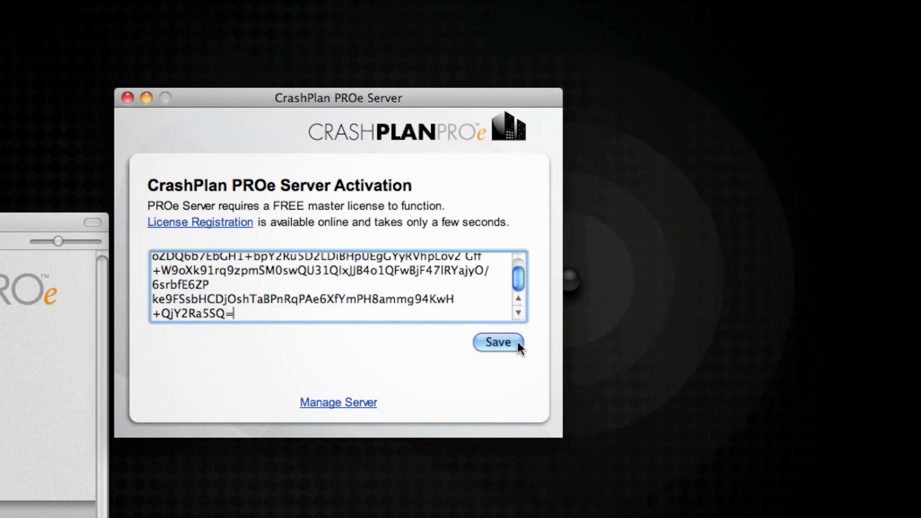
click(507, 341)
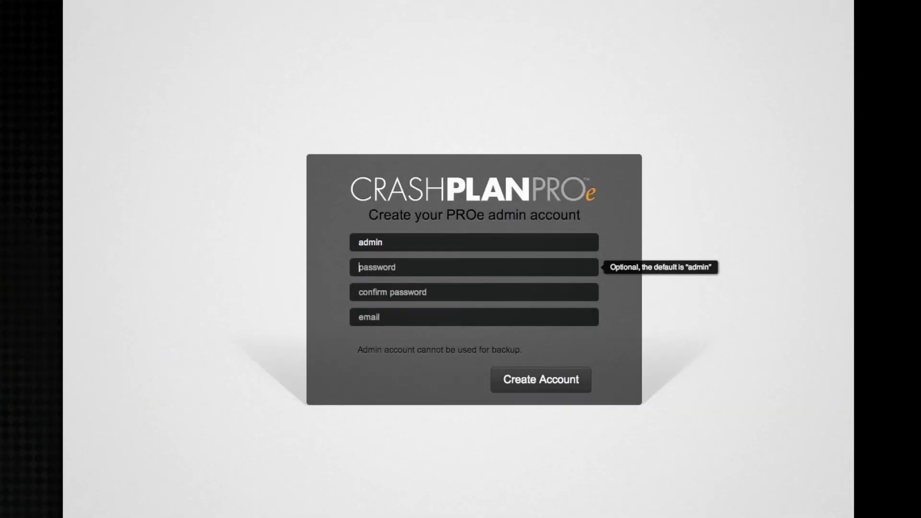
Enter and confirm the admin password, add the alert email, and create the account
key(Tab)
key(Tab)
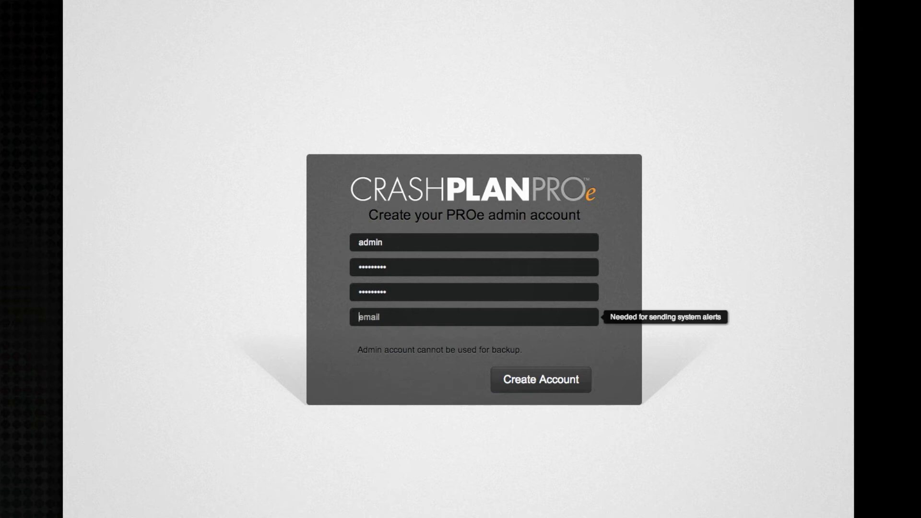
text(admin@e)
text(xample.com)
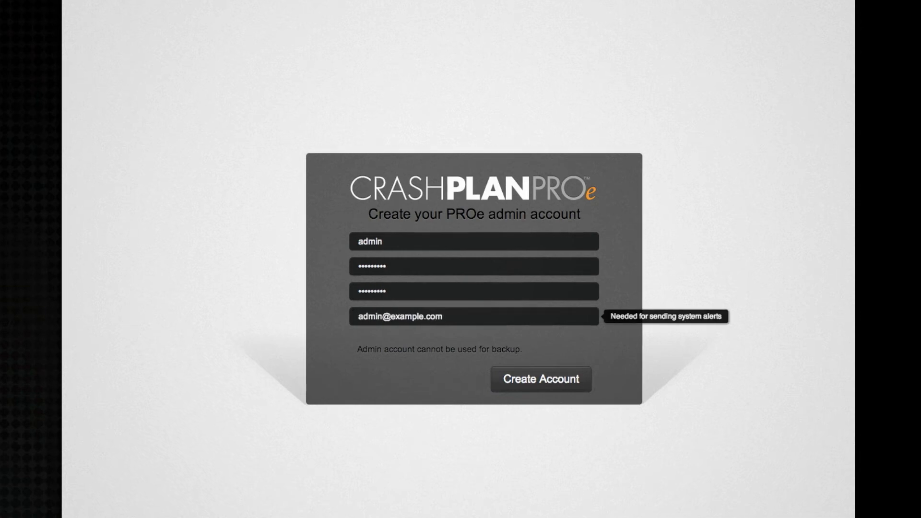
key(Return)
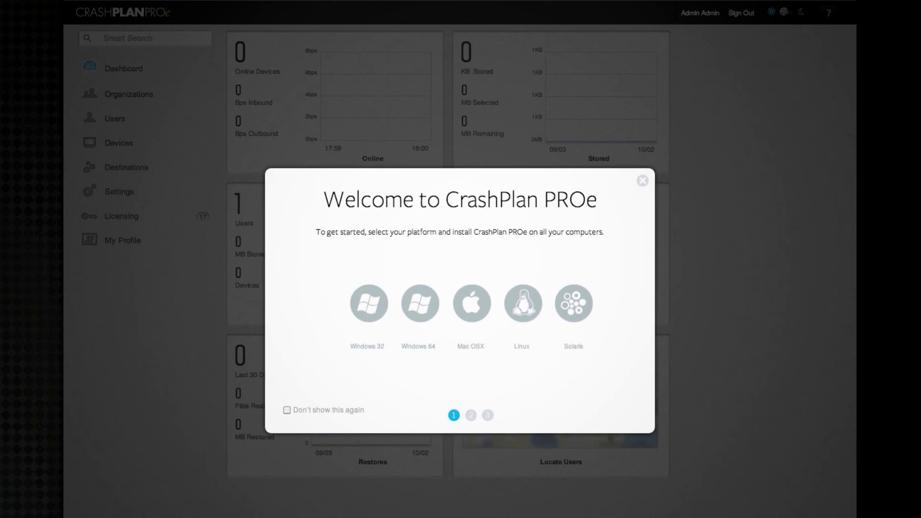
Close the Welcome to CrashPlan PROe dialog
click(643, 180)
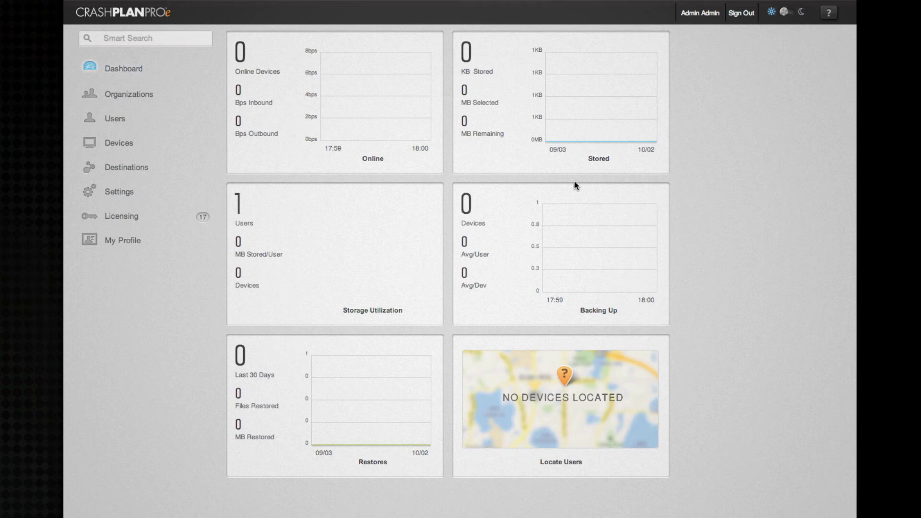
Enter backup.example.com:4282 as the primary network address in Server settings and save
click(133, 192)
mouse_move(561, 229)
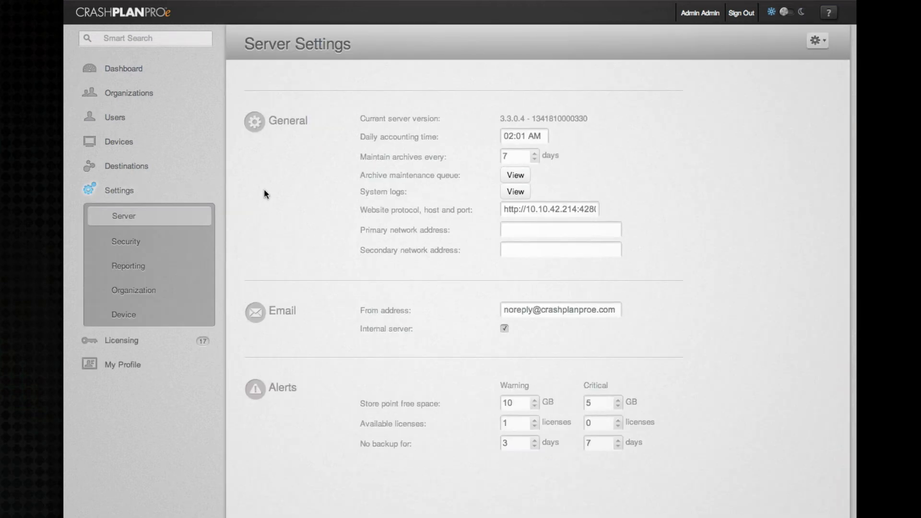
click(580, 232)
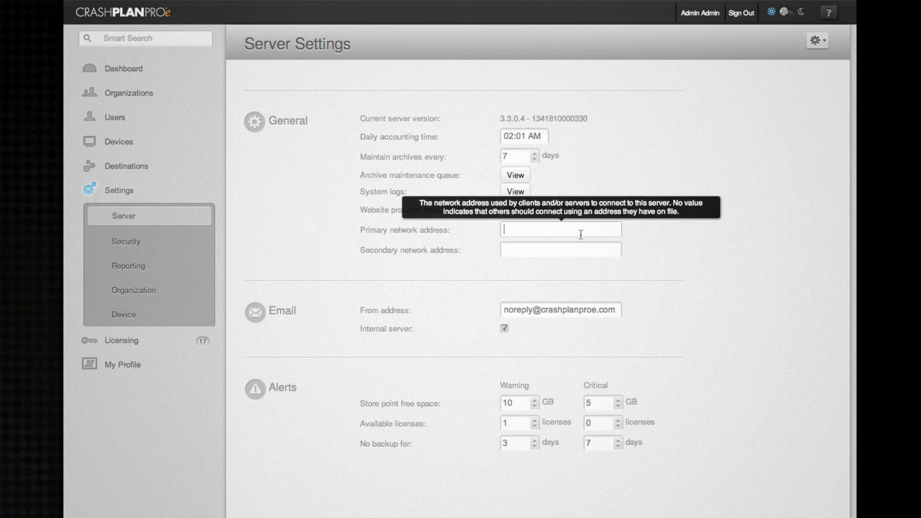
text(backup.e)
text(xample.com)
text(:4282)
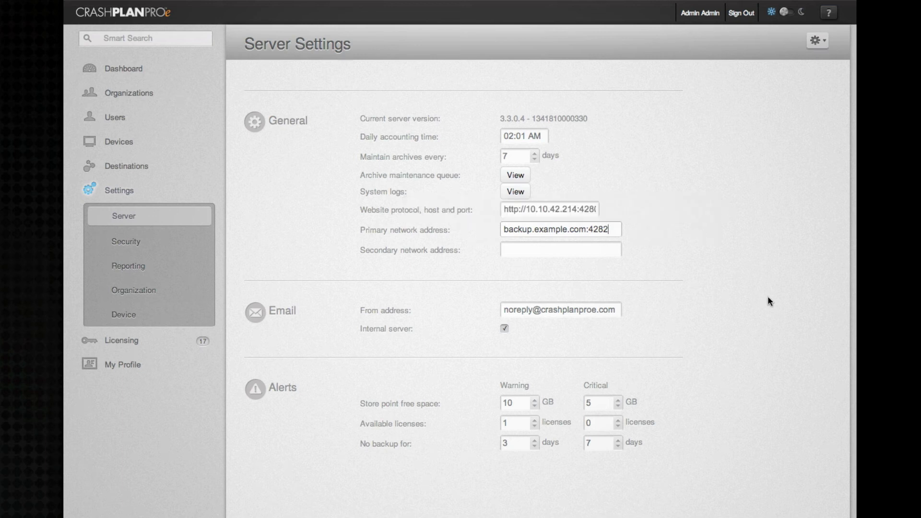
click(803, 338)
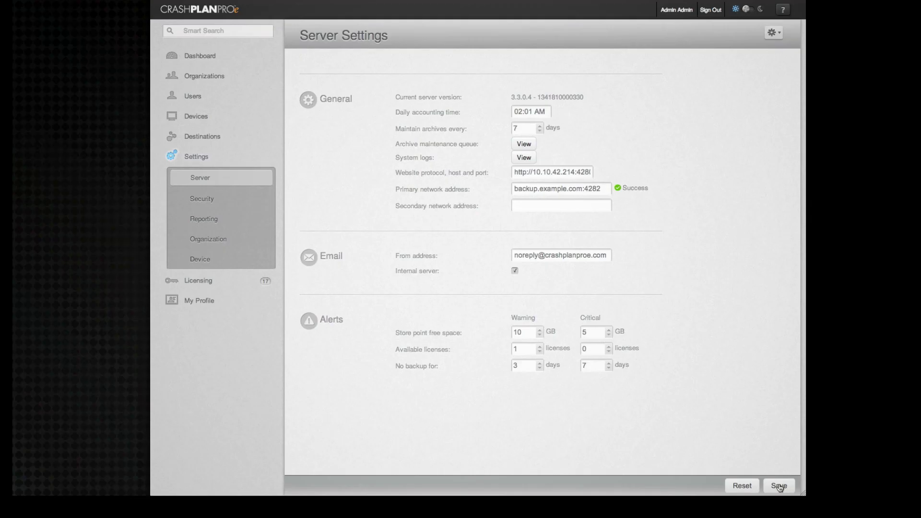
click(805, 514)
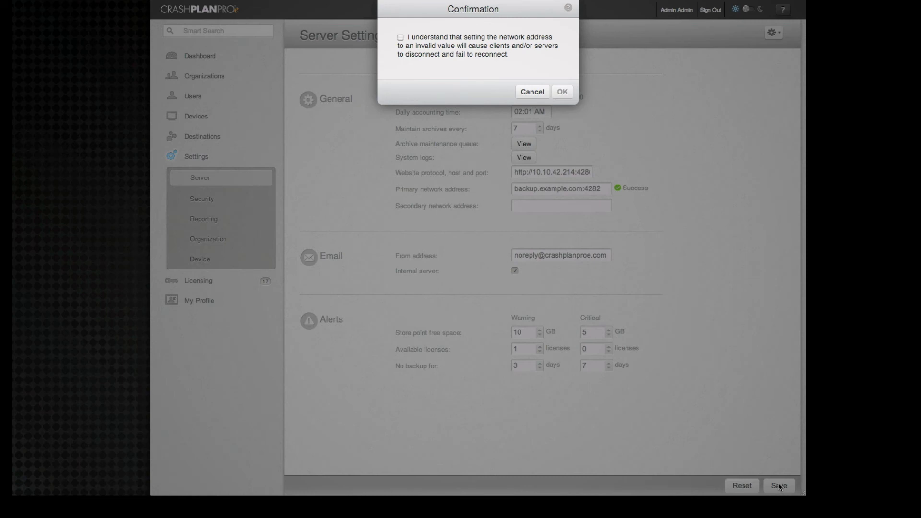
Acknowledge the network address warning, confirm the save, and go to the Destinations overview
click(402, 37)
click(562, 91)
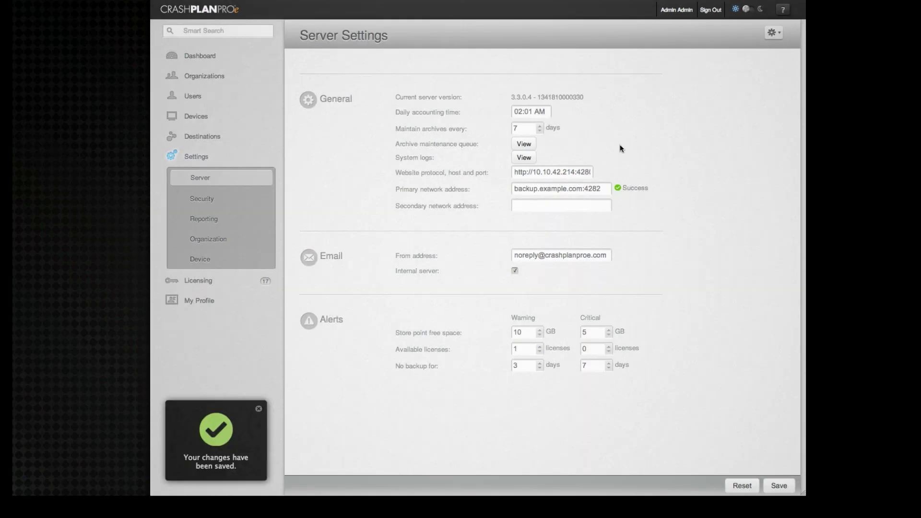
click(202, 136)
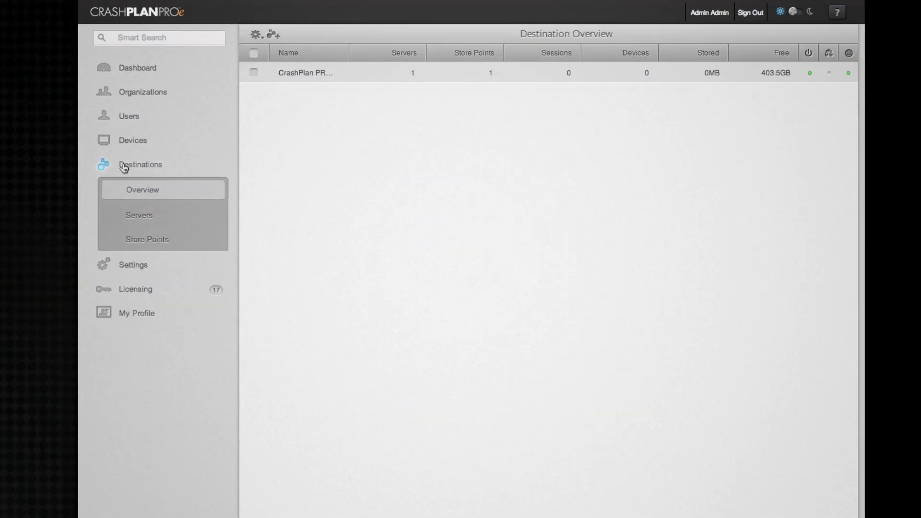
From Servers, give CrashPlan PROe Server a store point 'New Store Point' at /Volumes/ExtDrive
click(155, 222)
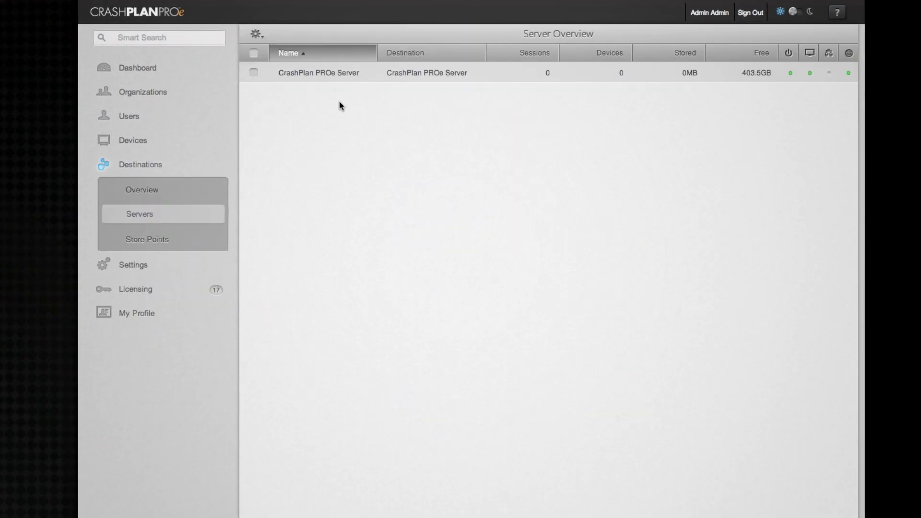
click(341, 75)
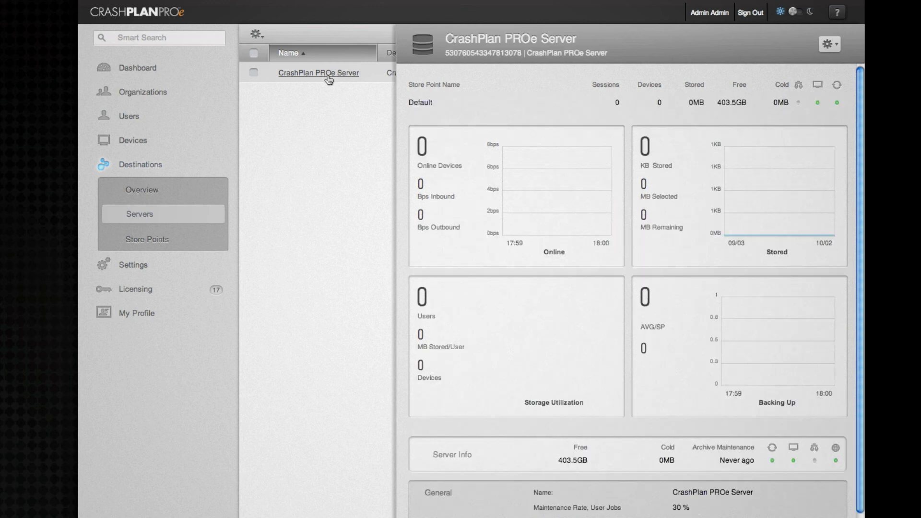
click(832, 44)
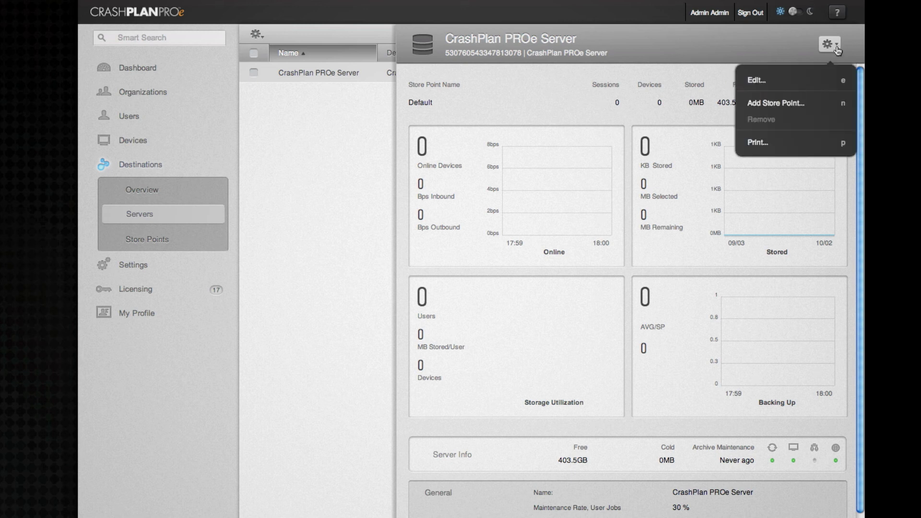
click(819, 103)
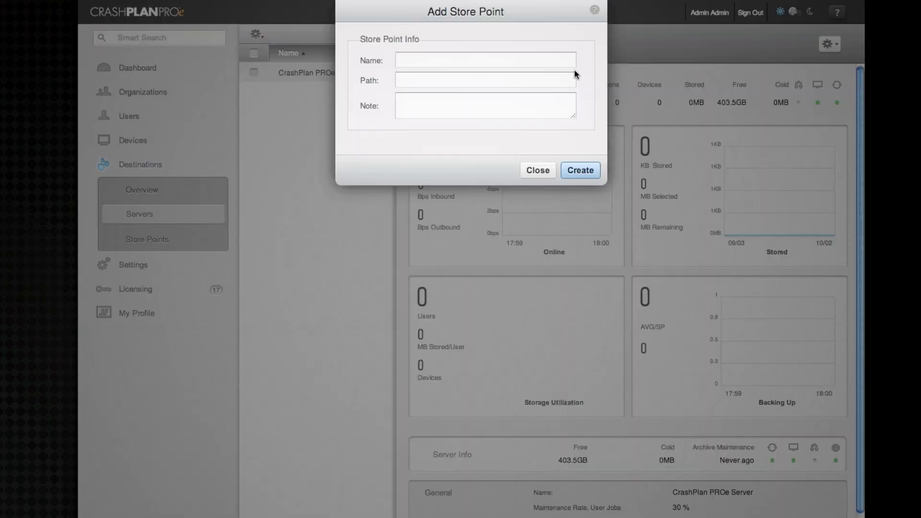
click(558, 60)
text(New Store )
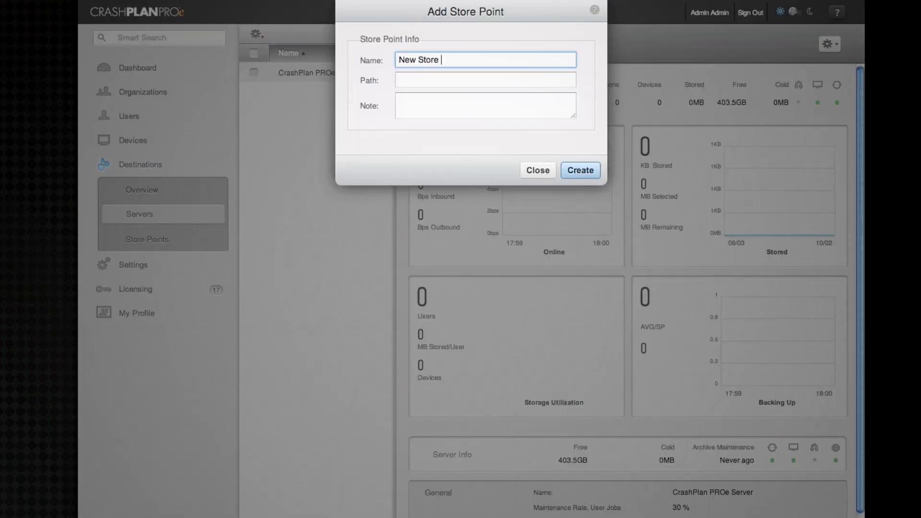
text(Point)
key(Tab)
text(/Volumes/Ex)
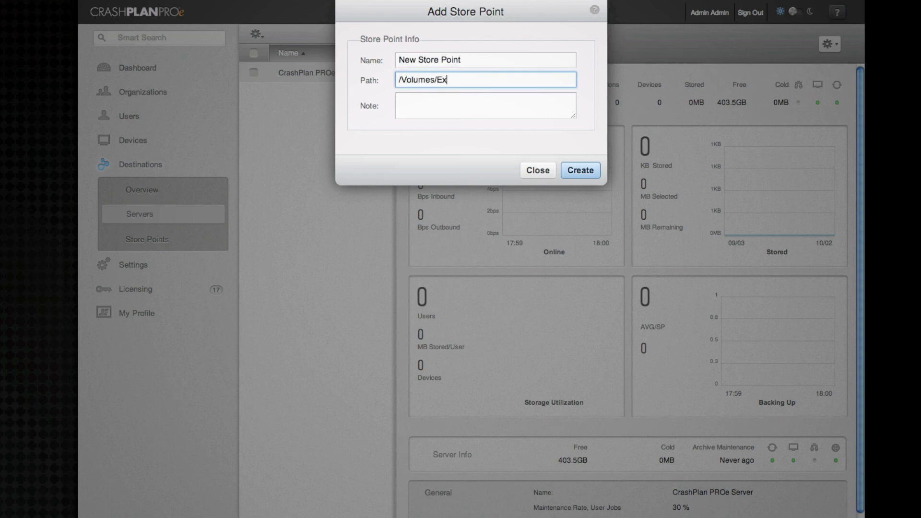
text(tDrive)
click(587, 174)
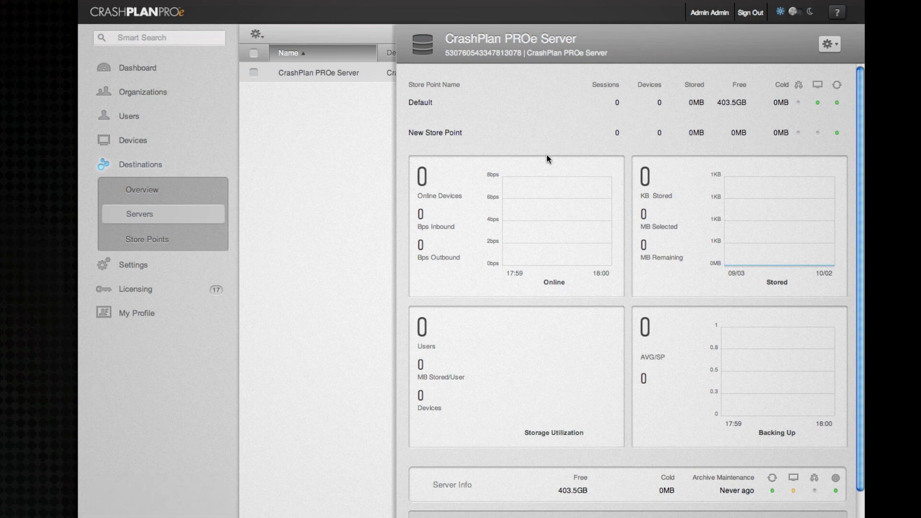
Set New Store Point to accept new devices
click(435, 132)
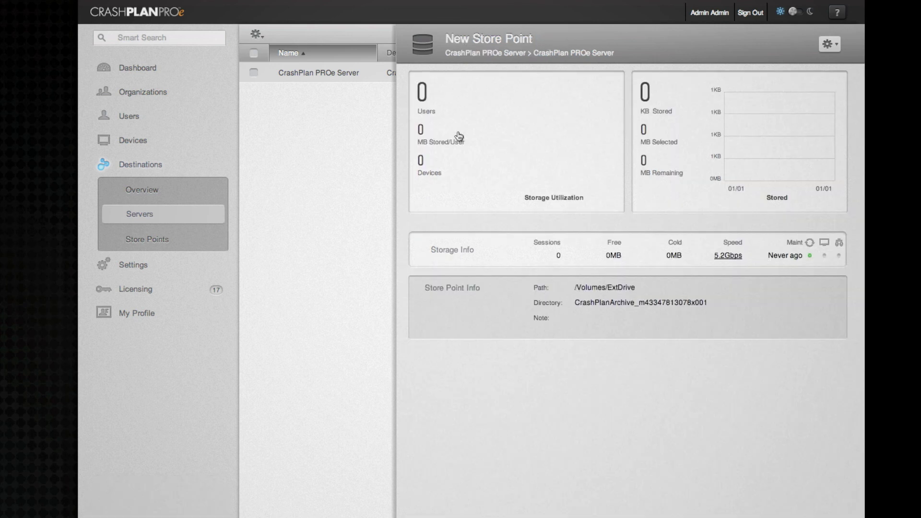
click(829, 44)
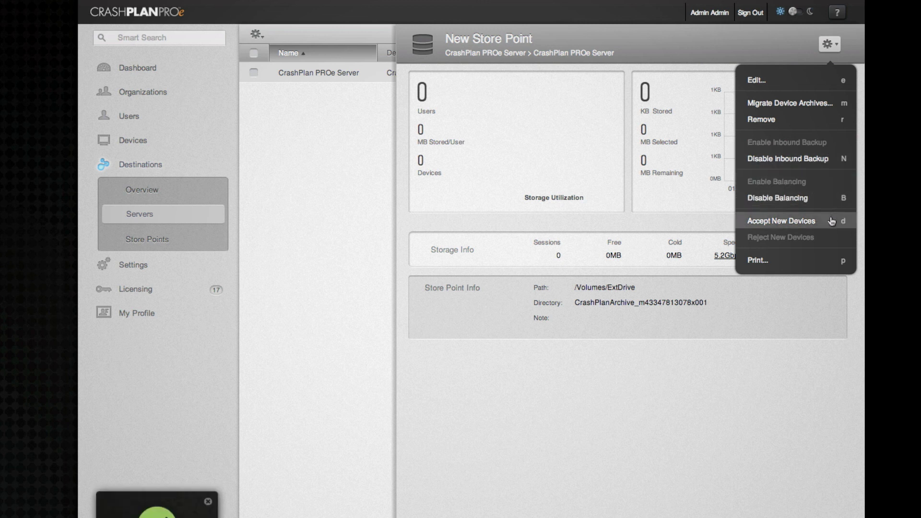
click(781, 222)
Remove the Default store point, even if files are still present
click(420, 103)
click(829, 44)
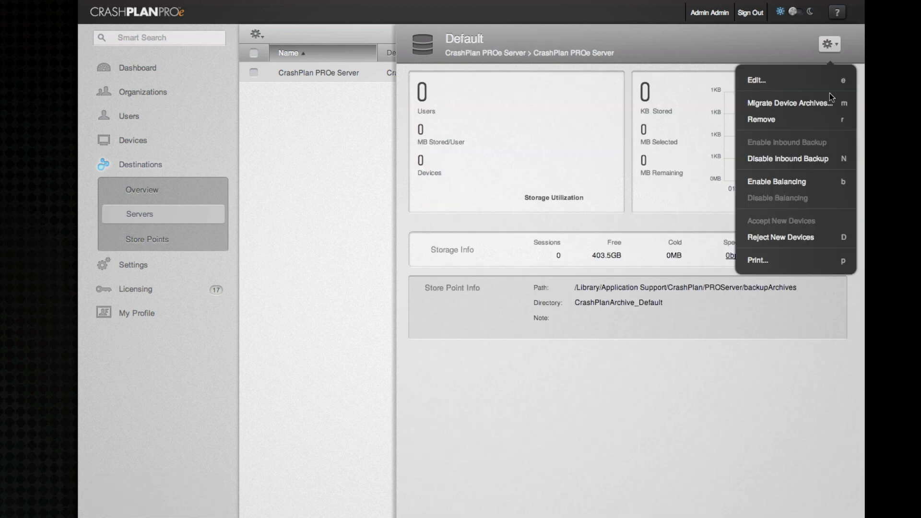
click(778, 94)
click(264, 64)
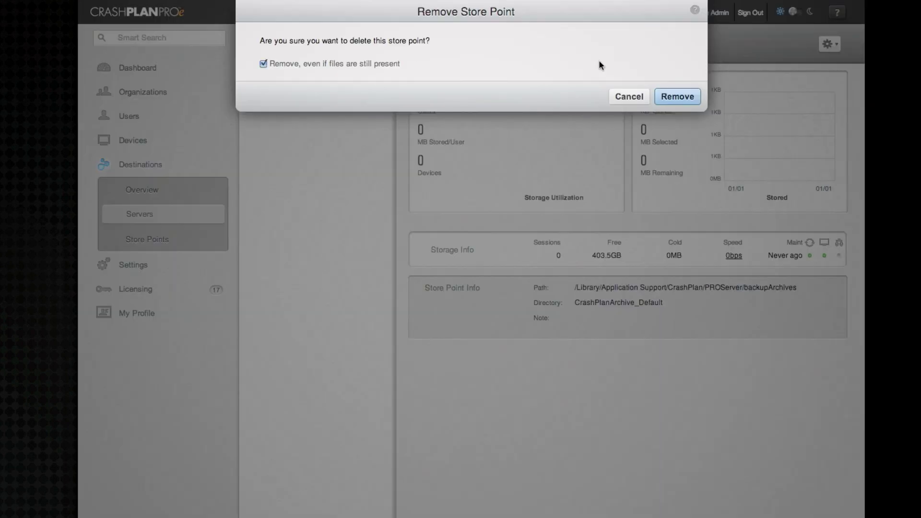
click(677, 97)
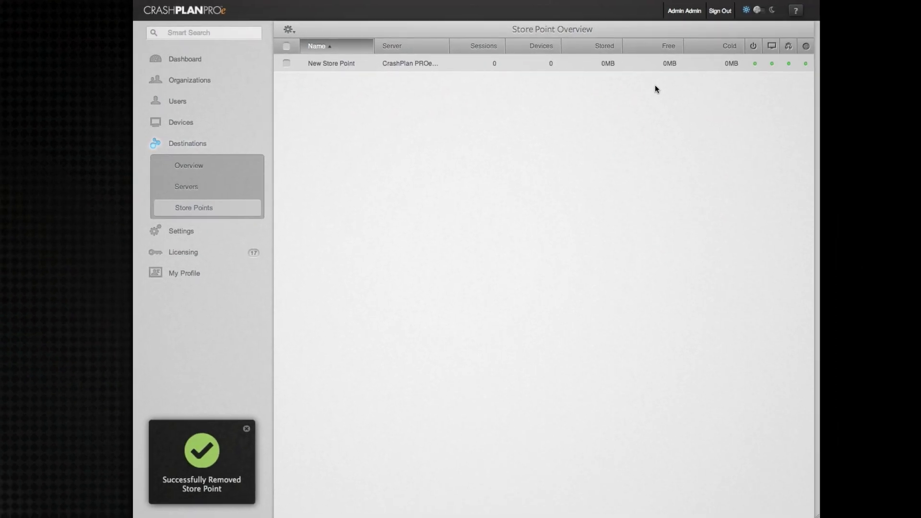